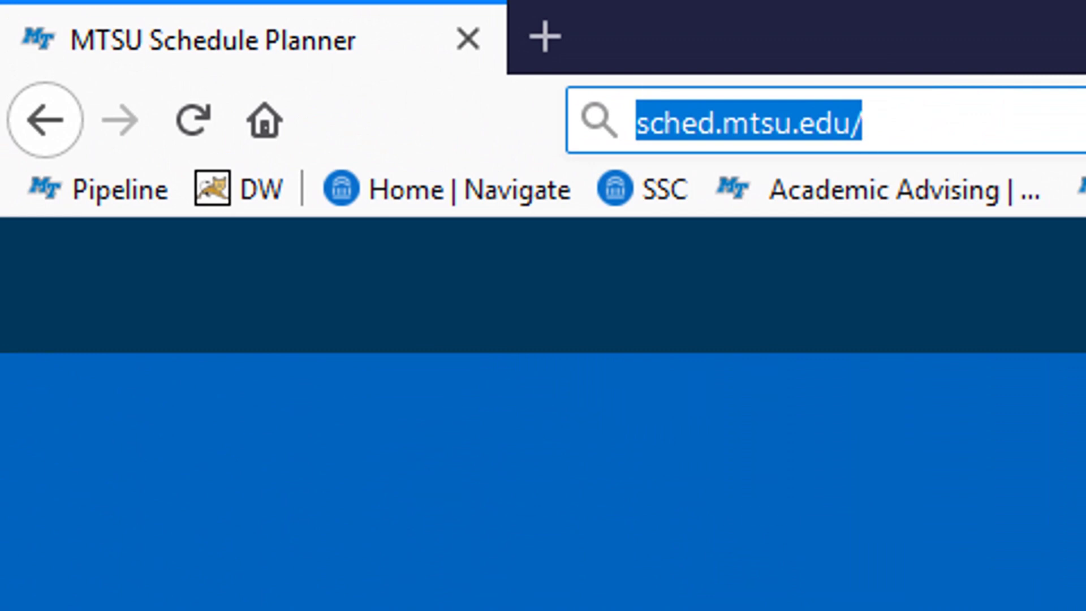
# - Set the term selection to Spring 2020
pyautogui.click(983, 534)
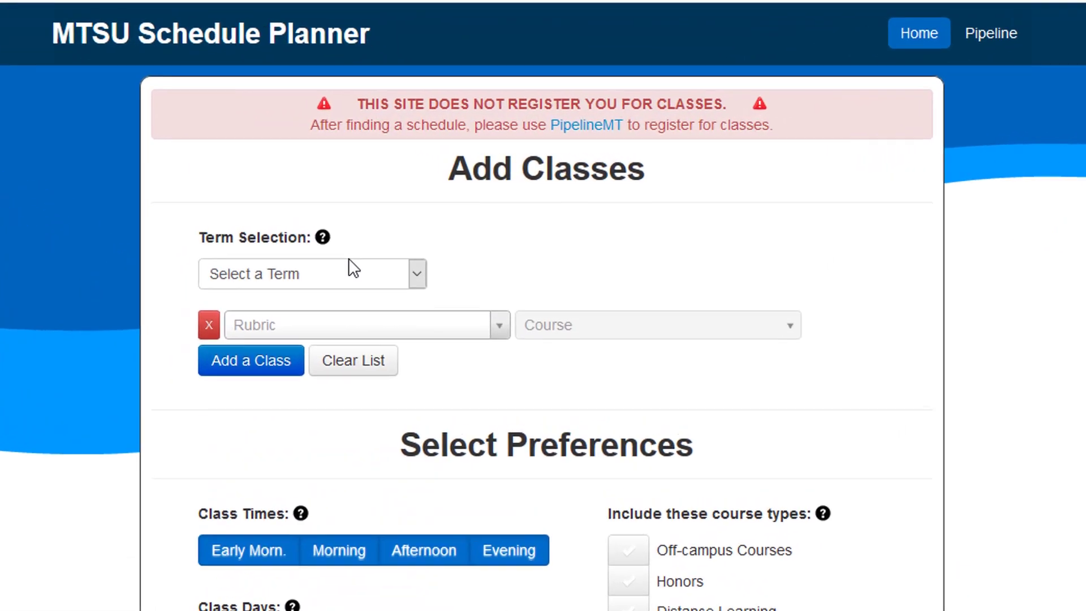
pyautogui.click(354, 267)
pyautogui.click(276, 331)
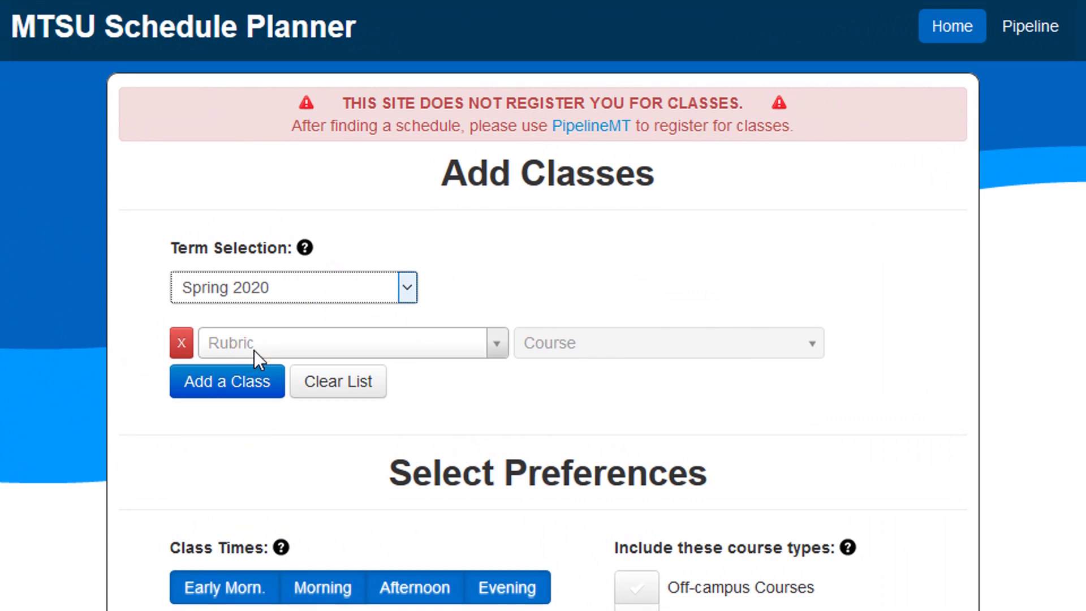
# - Choose ENGL-English (MTSU & TN eC) as the first rubric and 1010 Expository Writing as its course
pyautogui.click(405, 344)
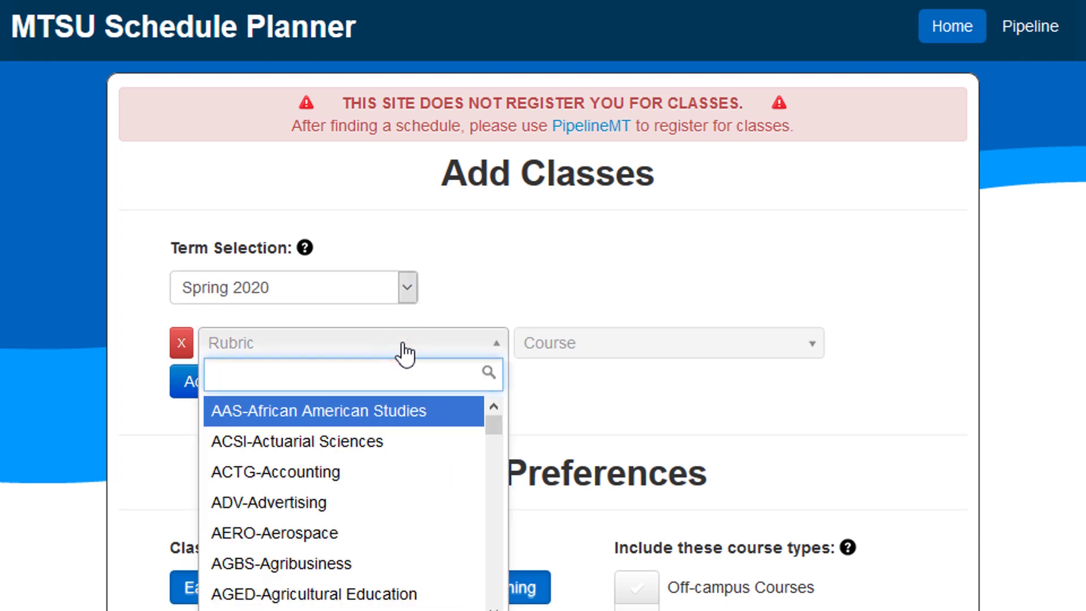
pyautogui.moveTo(491, 416); pyautogui.dragTo(514, 405)
pyautogui.click(366, 379)
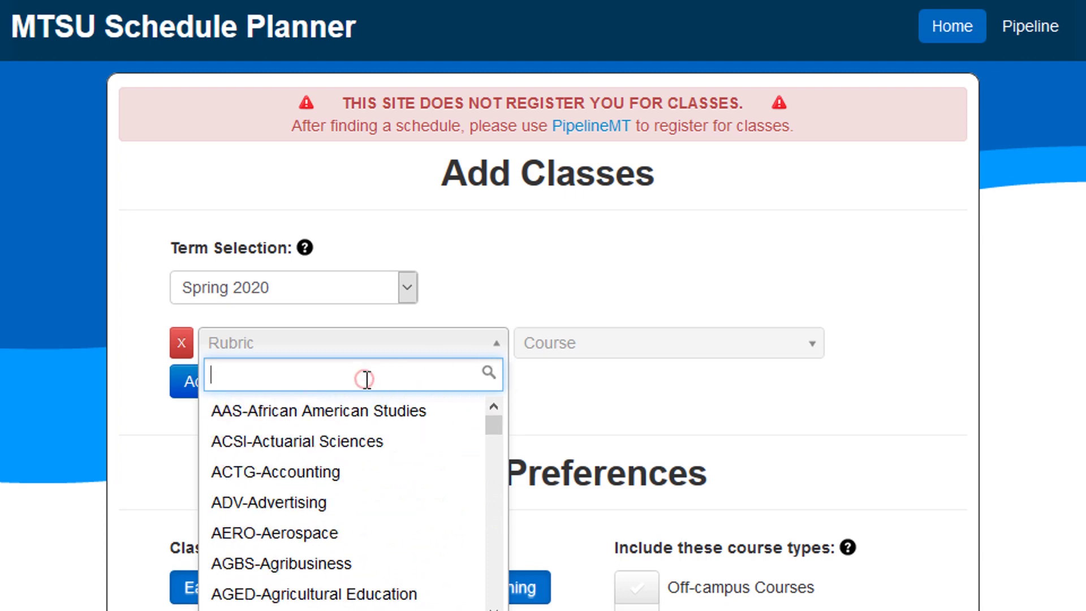
pyautogui.write('engl')
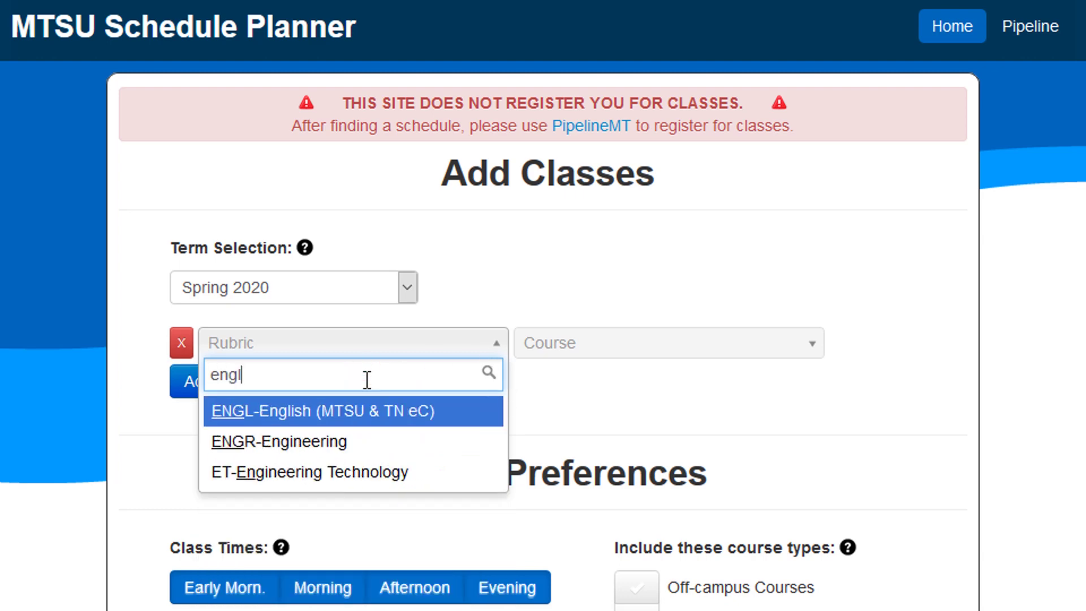
pyautogui.press('Return')
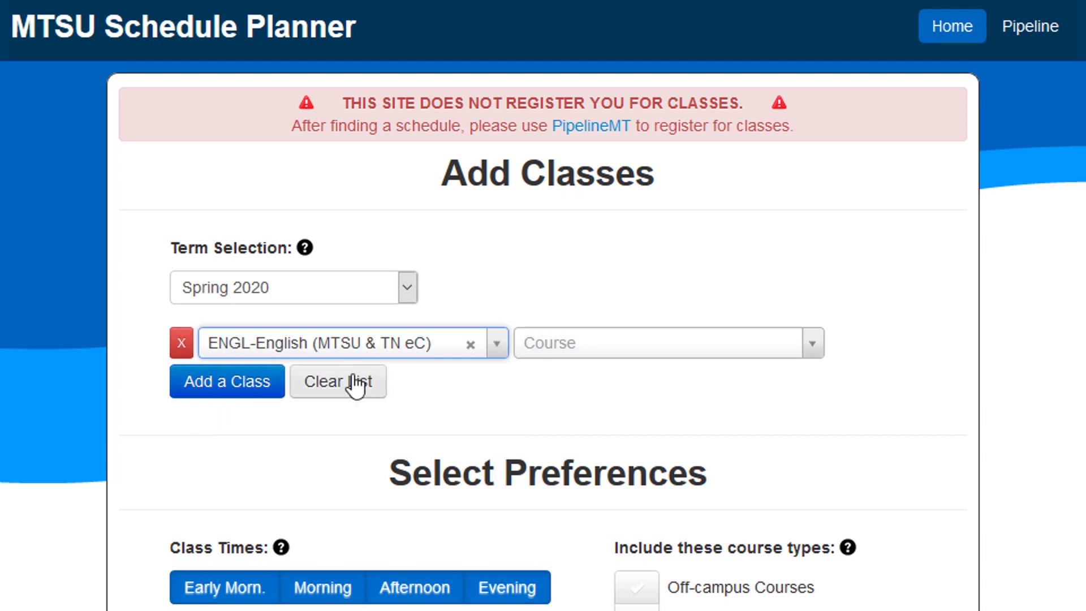
pyautogui.click(626, 343)
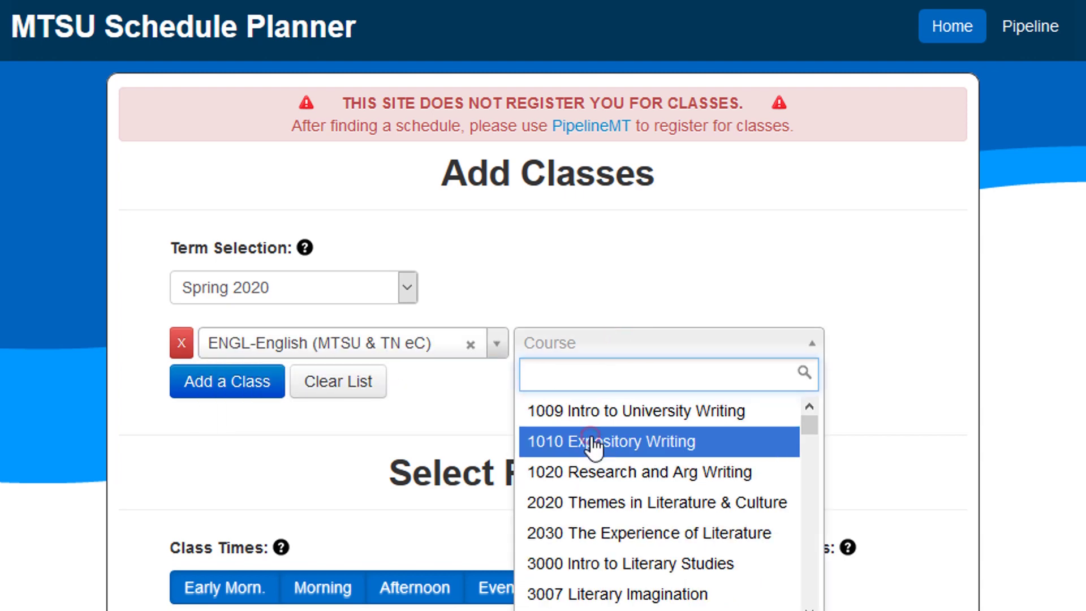
pyautogui.click(591, 441)
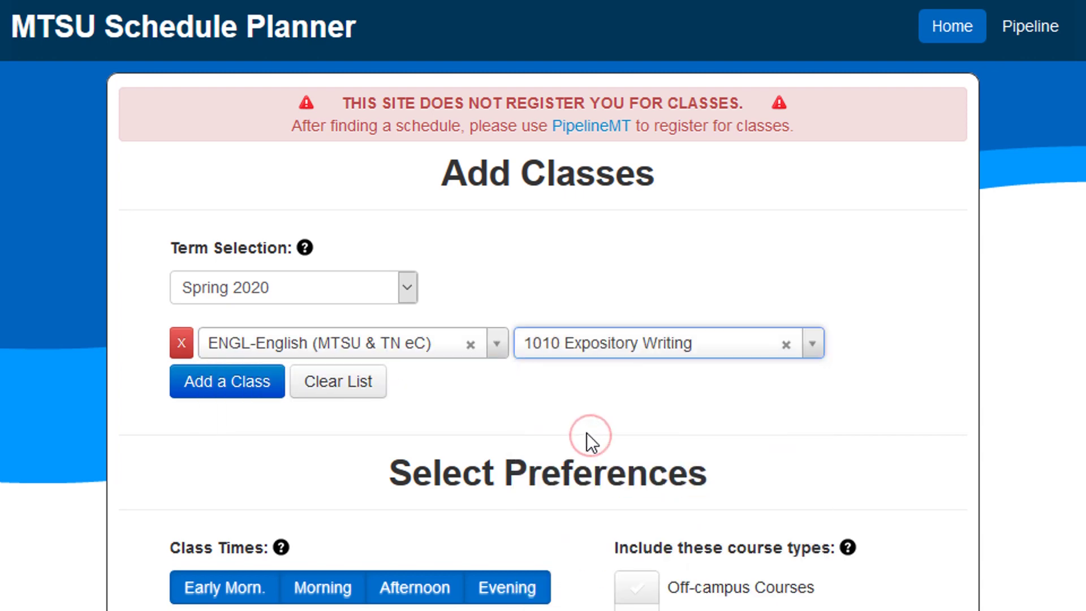
# - Add a second class row and set its rubric to MATH-Mathematics (MTSU & TN e)
pyautogui.click(258, 384)
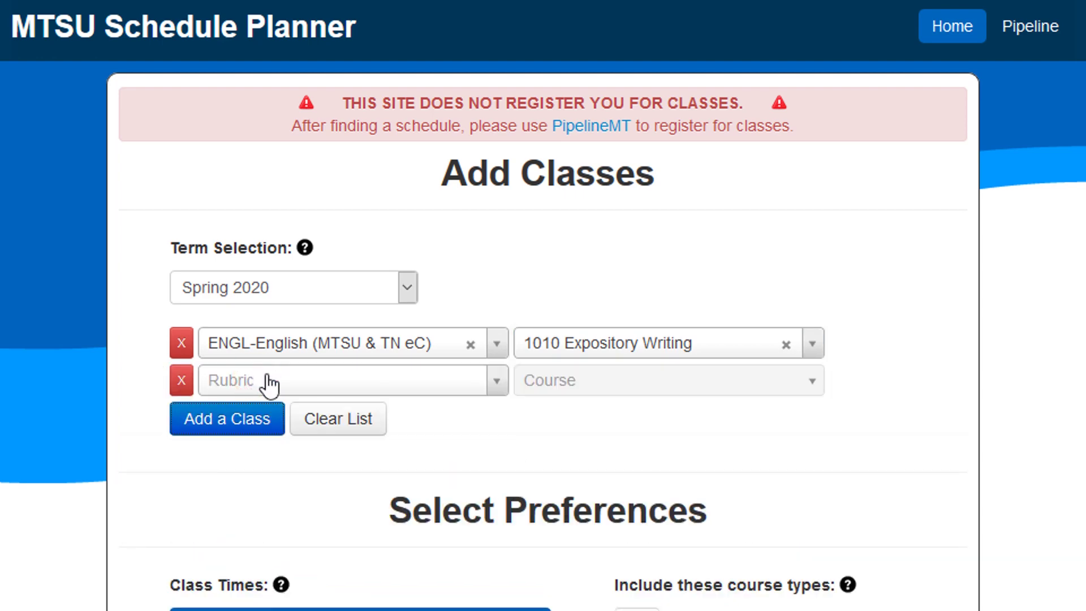
pyautogui.click(268, 382)
pyautogui.write('math')
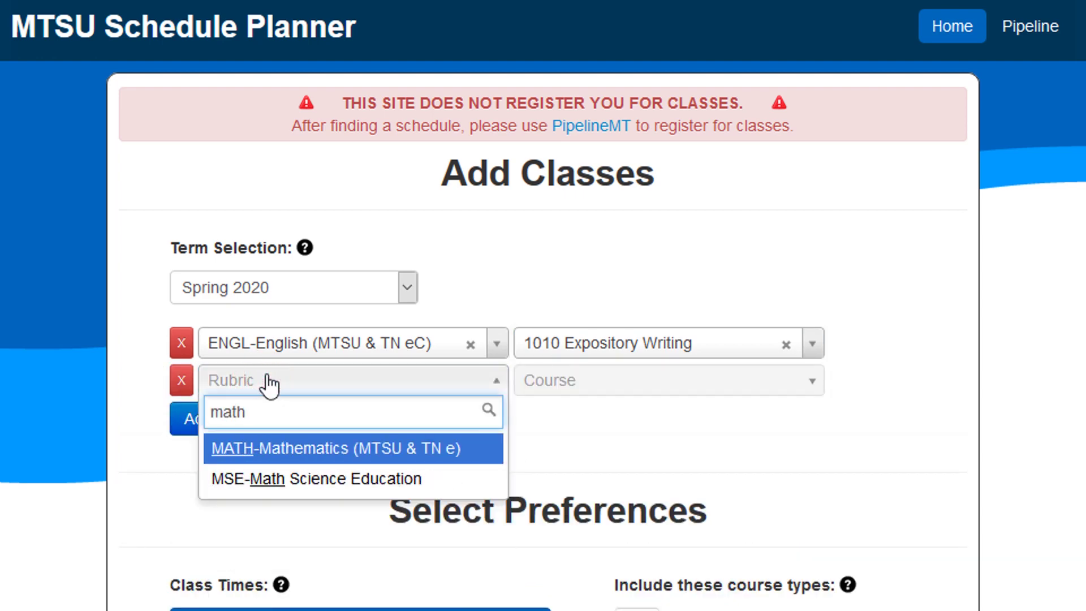
pyautogui.click(439, 448)
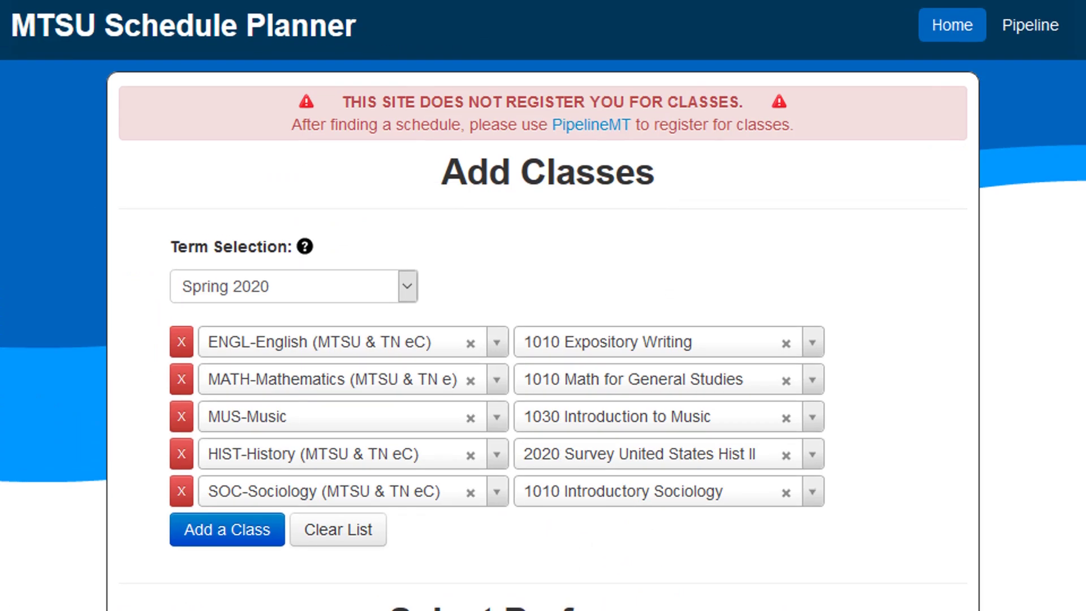
# - Try including Early Morn. and Evening in the class times, then exclude both again
pyautogui.scroll(-10, 543, 305)
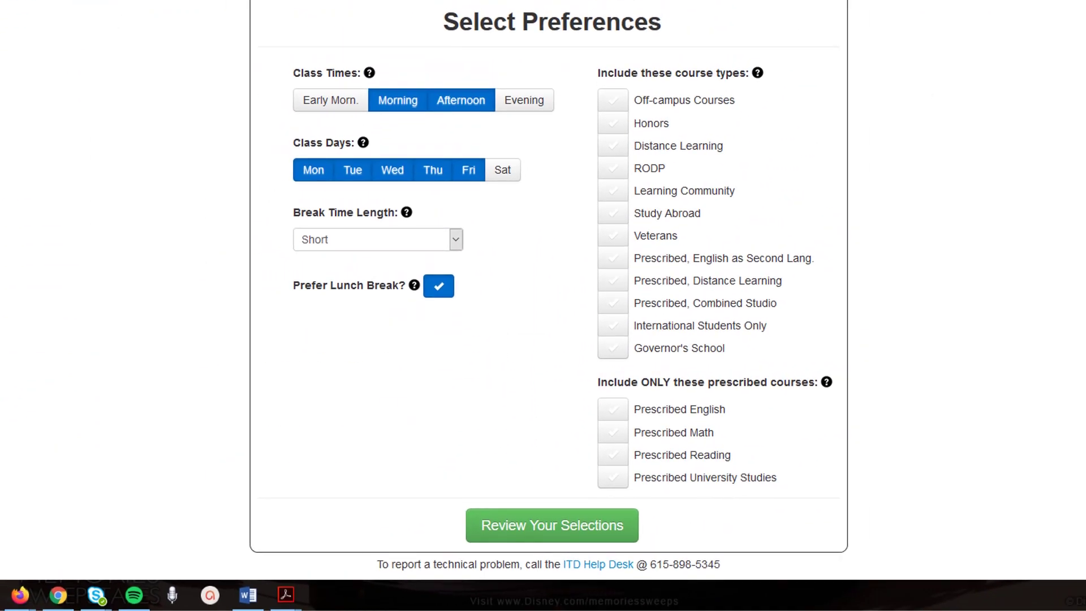
pyautogui.click(324, 107)
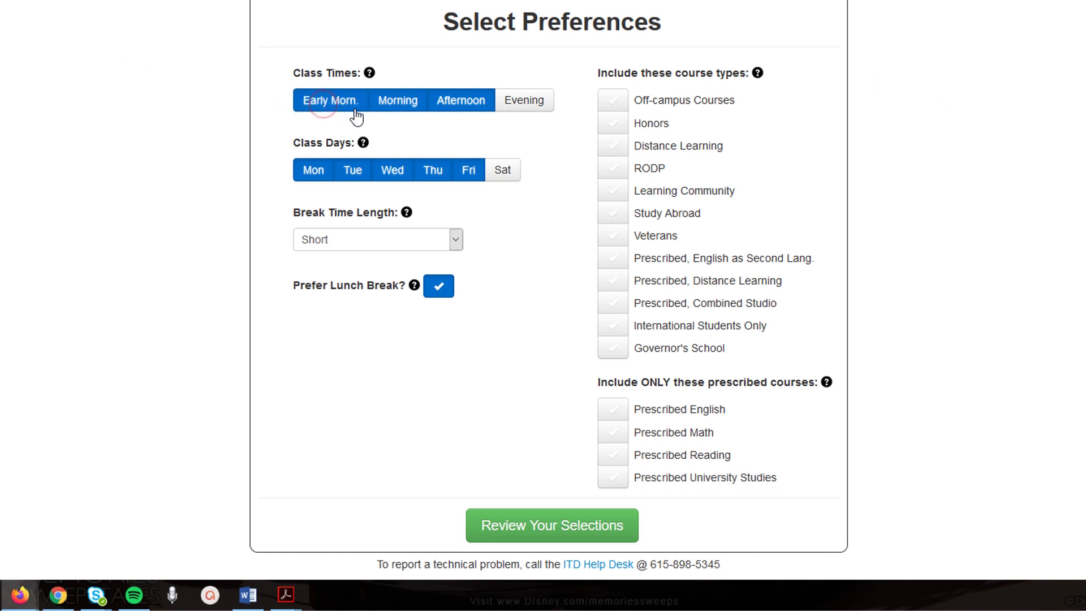
pyautogui.click(536, 108)
pyautogui.click(536, 107)
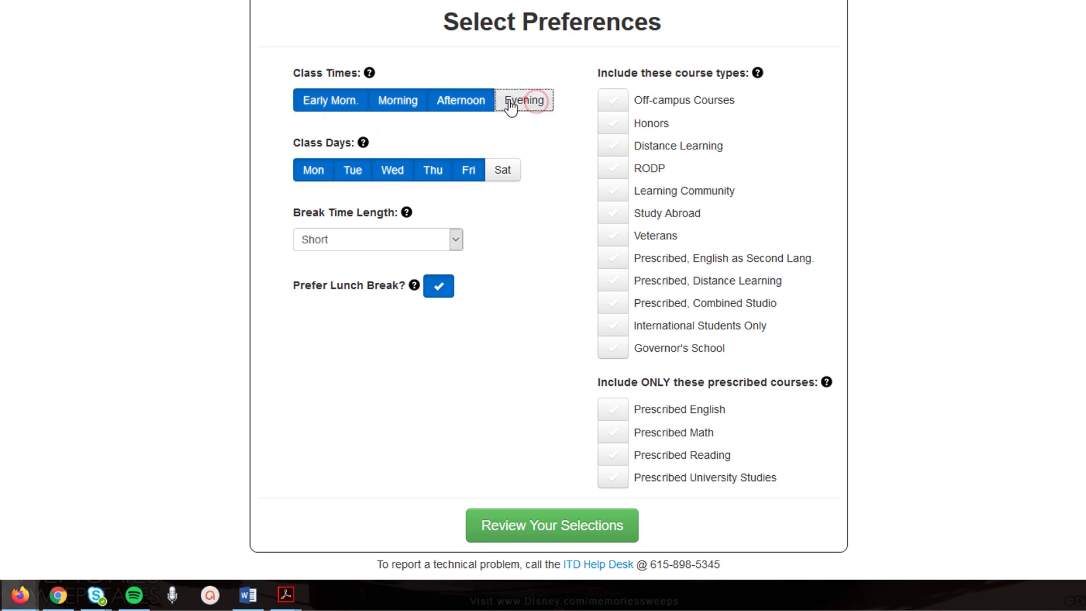
pyautogui.click(334, 106)
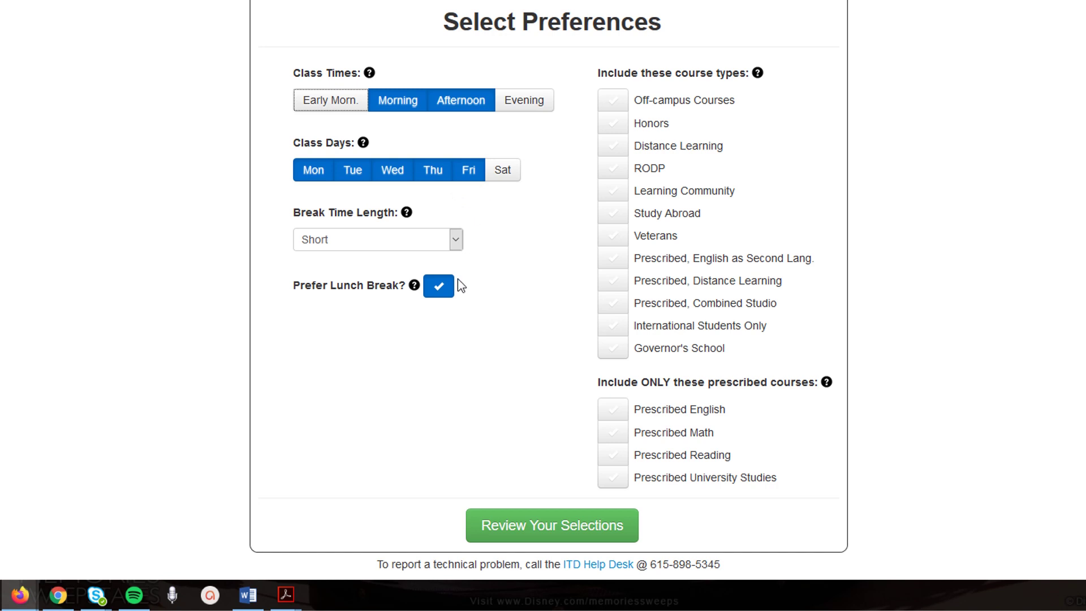
# - Turn the lunch break preference off and on again, and look through the break time length options
pyautogui.click(440, 292)
pyautogui.click(440, 291)
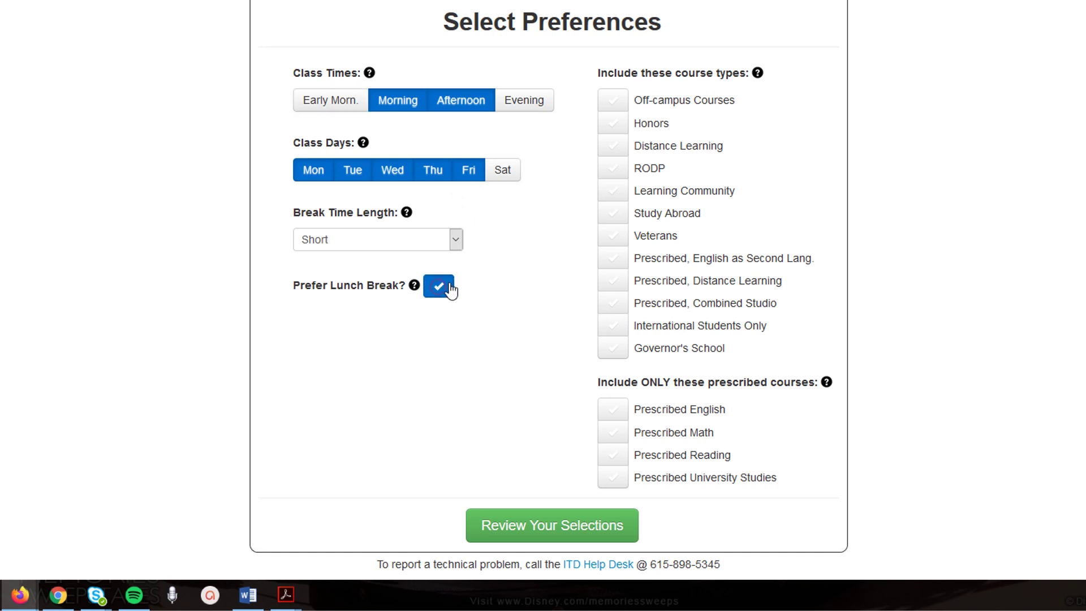
pyautogui.click(461, 247)
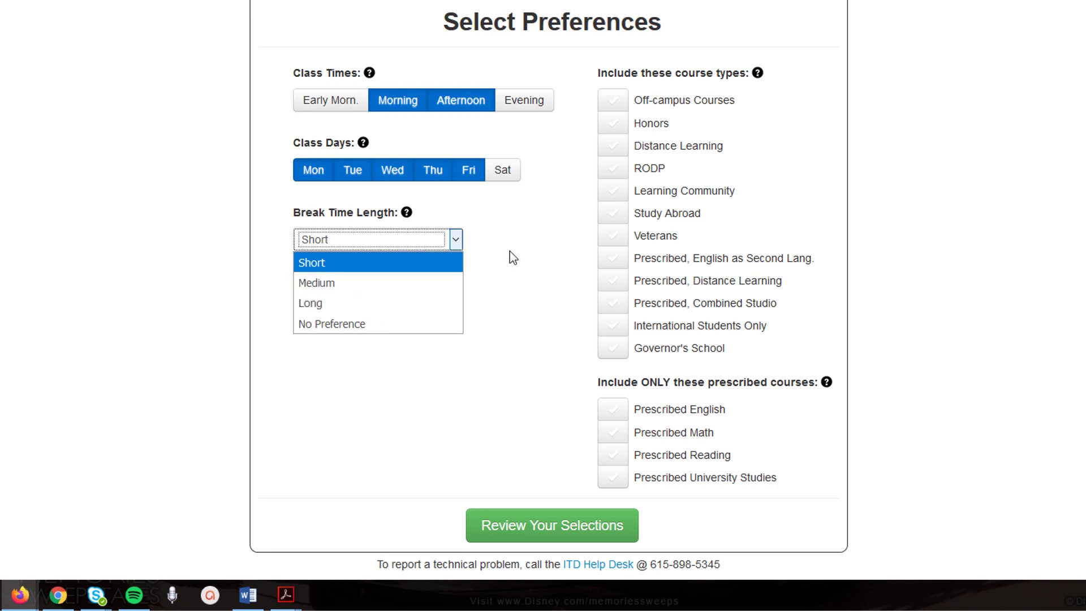
pyautogui.click(554, 217)
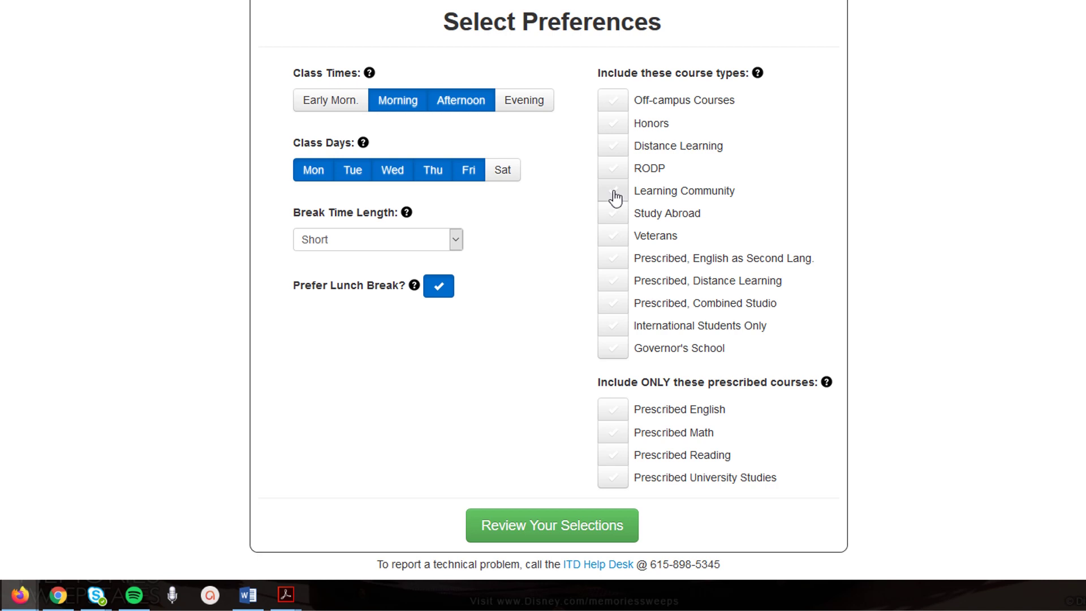
# - Include only Prescribed Math among the prescribed courses, then review and submit the selections
pyautogui.click(613, 434)
pyautogui.click(545, 527)
pyautogui.scroll(-3, 908, 389)
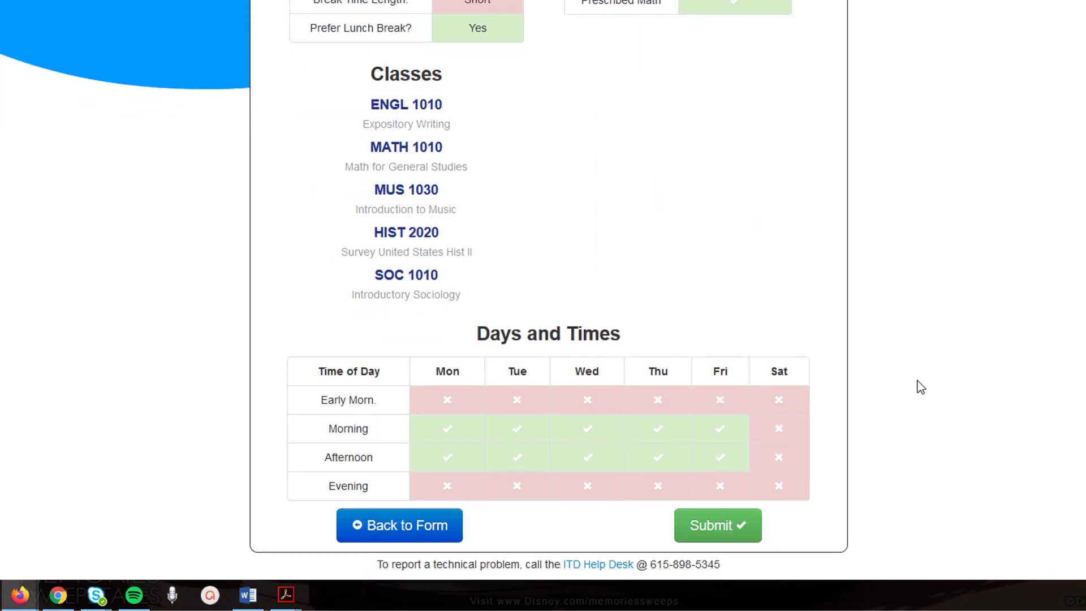
pyautogui.click(716, 527)
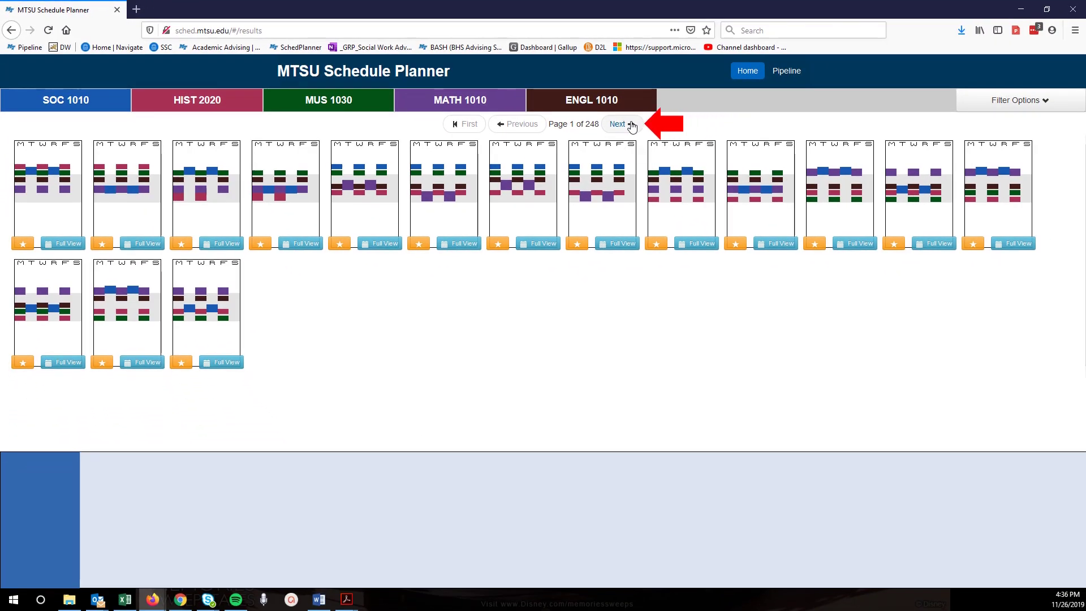
# - Page forward through the first pages of generated schedules to compare the class layouts
pyautogui.click(631, 125)
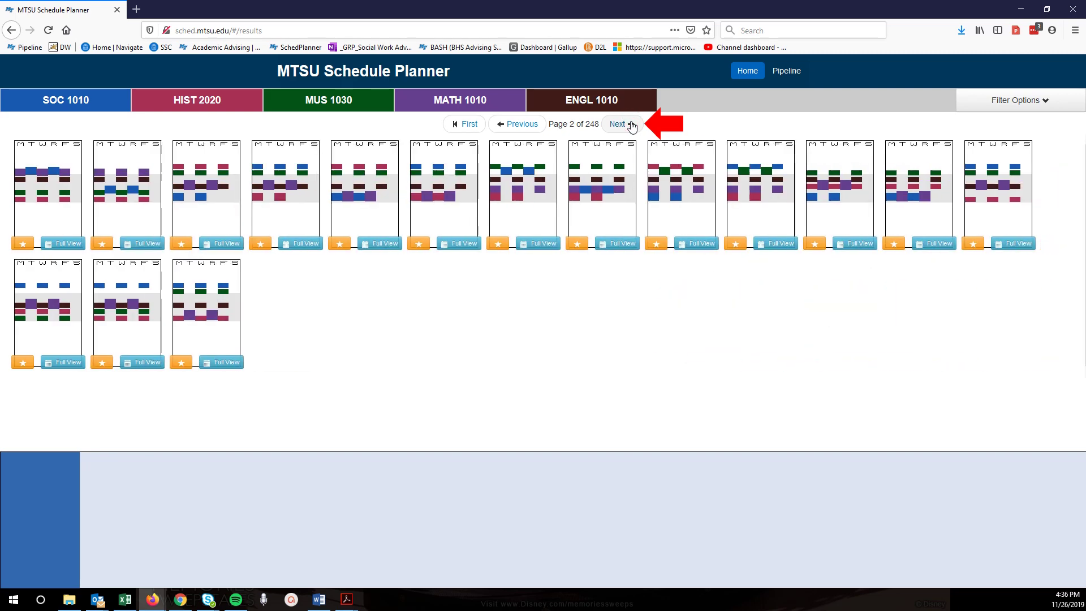
pyautogui.click(632, 125)
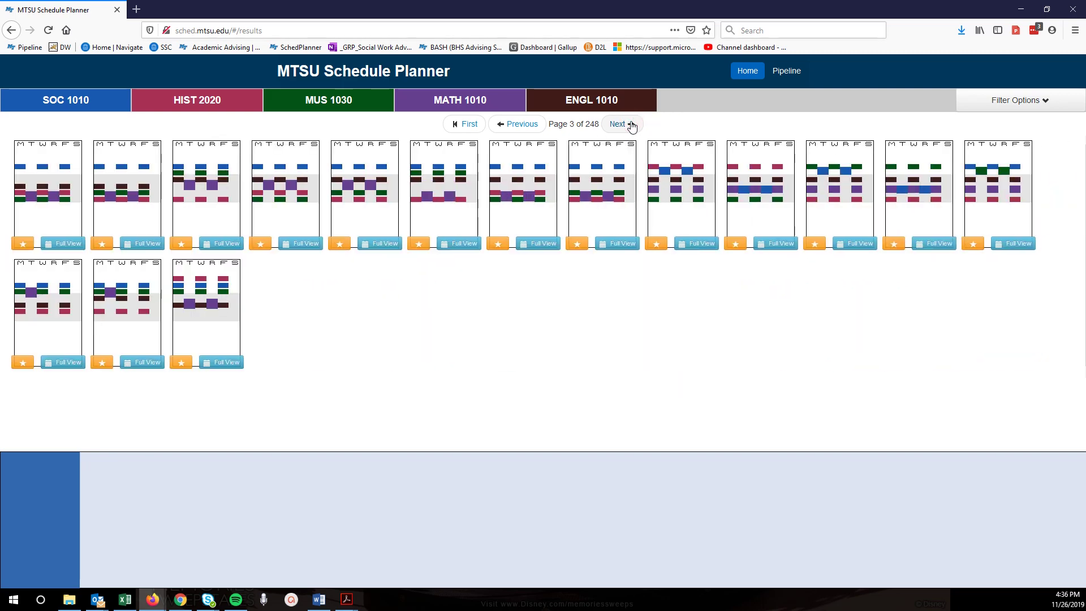
pyautogui.click(631, 125)
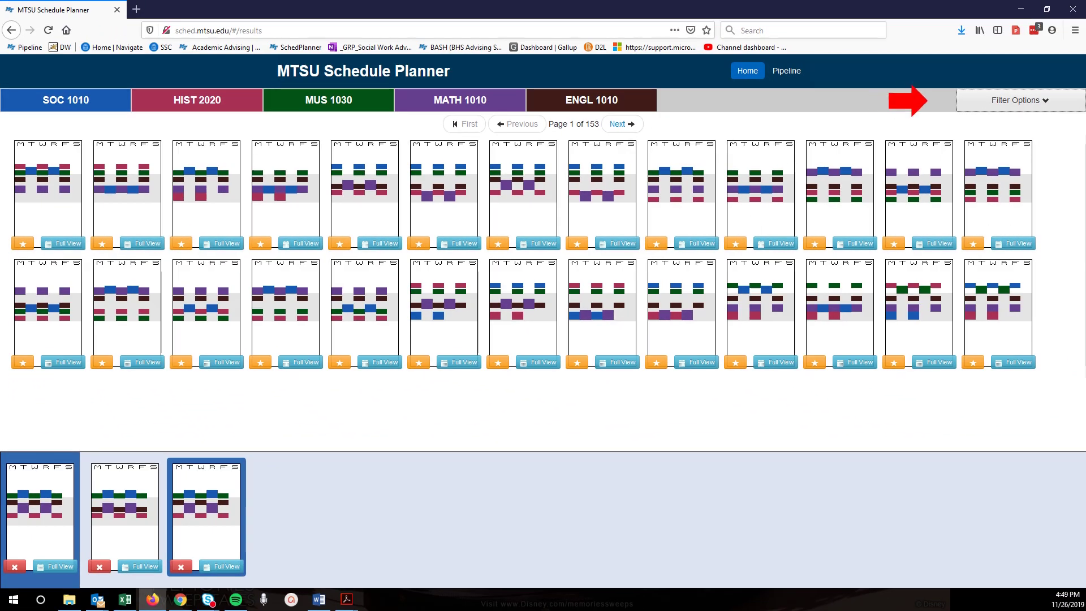
# - Filter the schedules by locking MATH 1010 to section K10, the TR 12:00 to 1:50 class
pyautogui.click(1012, 110)
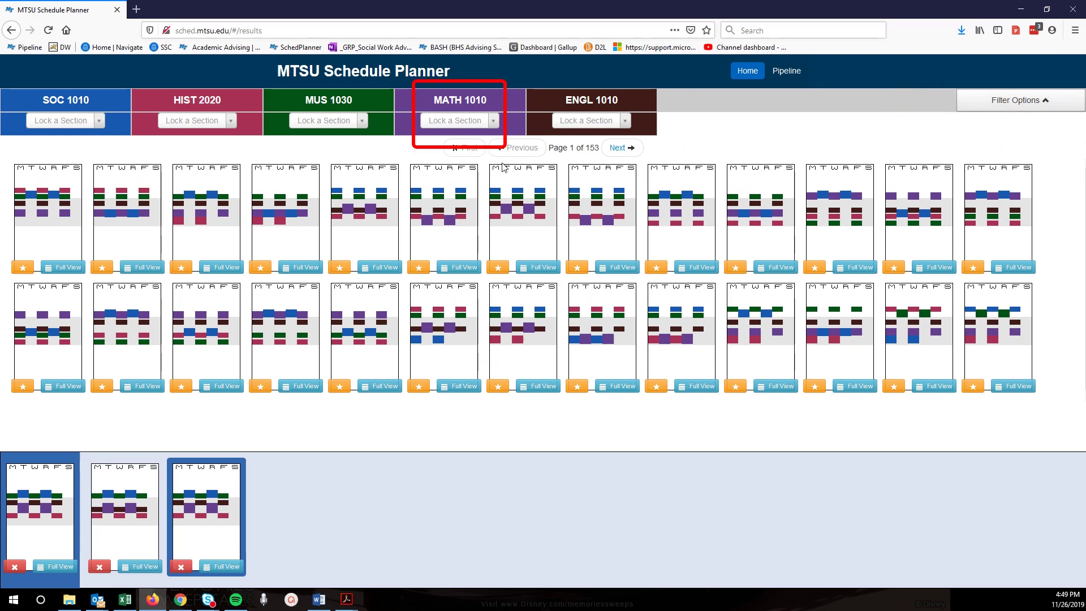
pyautogui.click(483, 121)
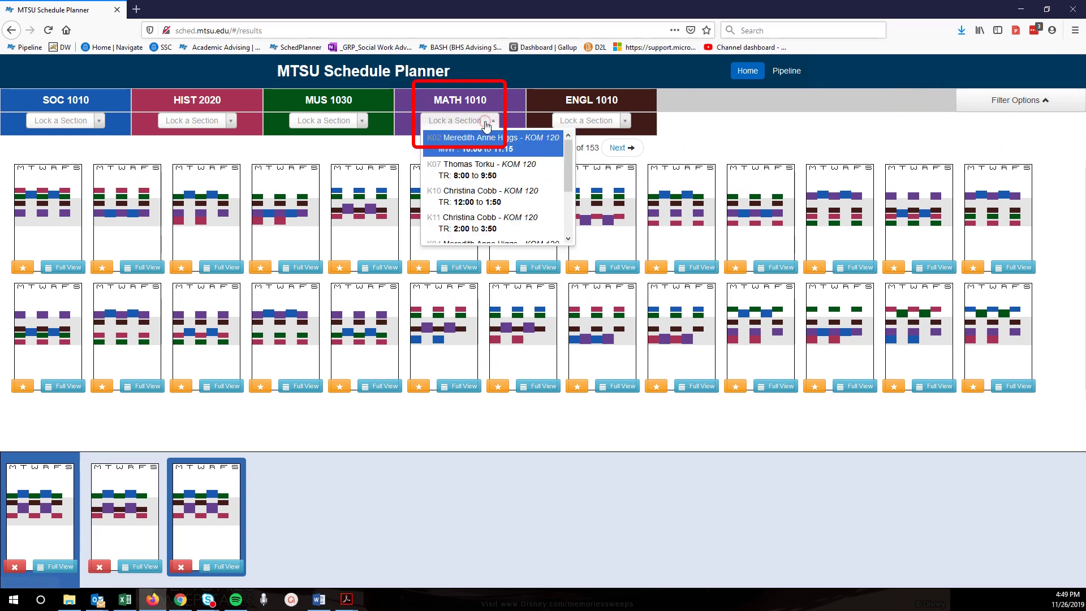
pyautogui.click(472, 203)
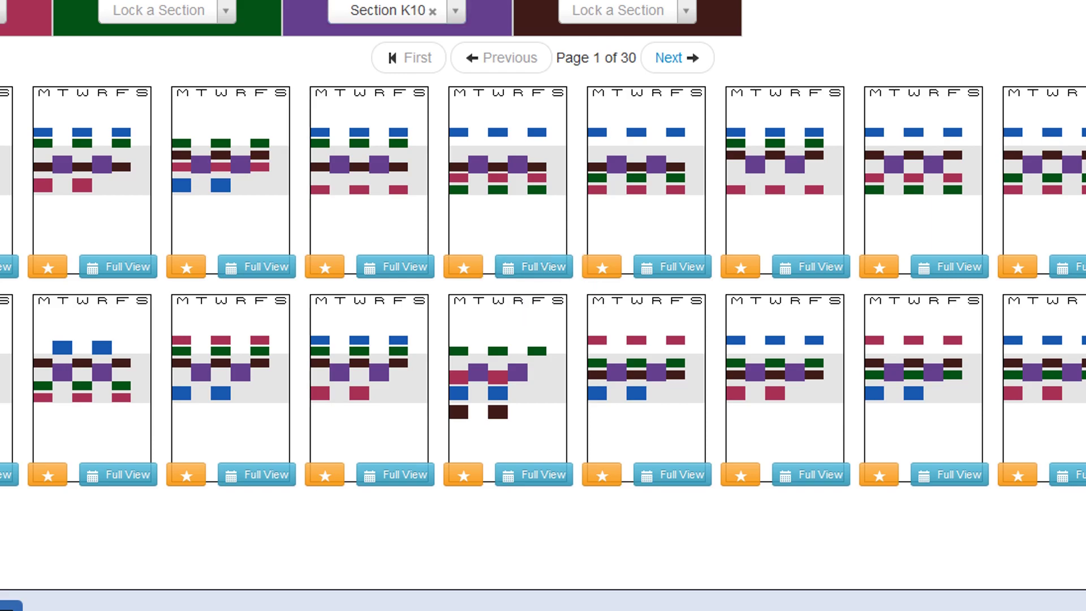
# - Open the full view of a matching schedule and expand the section details of SOC 1010
pyautogui.click(533, 267)
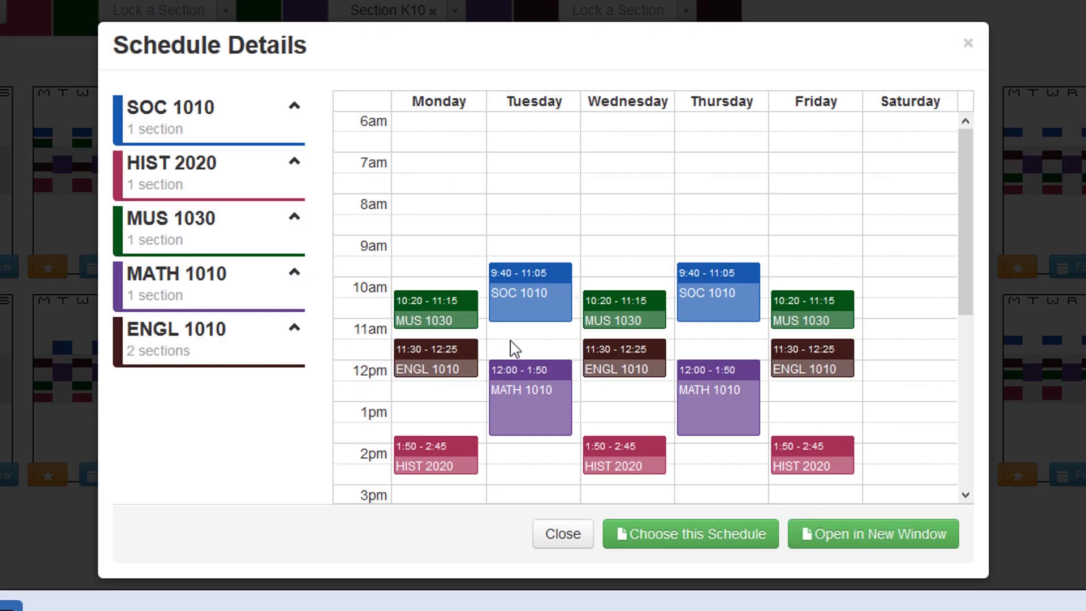
pyautogui.click(294, 109)
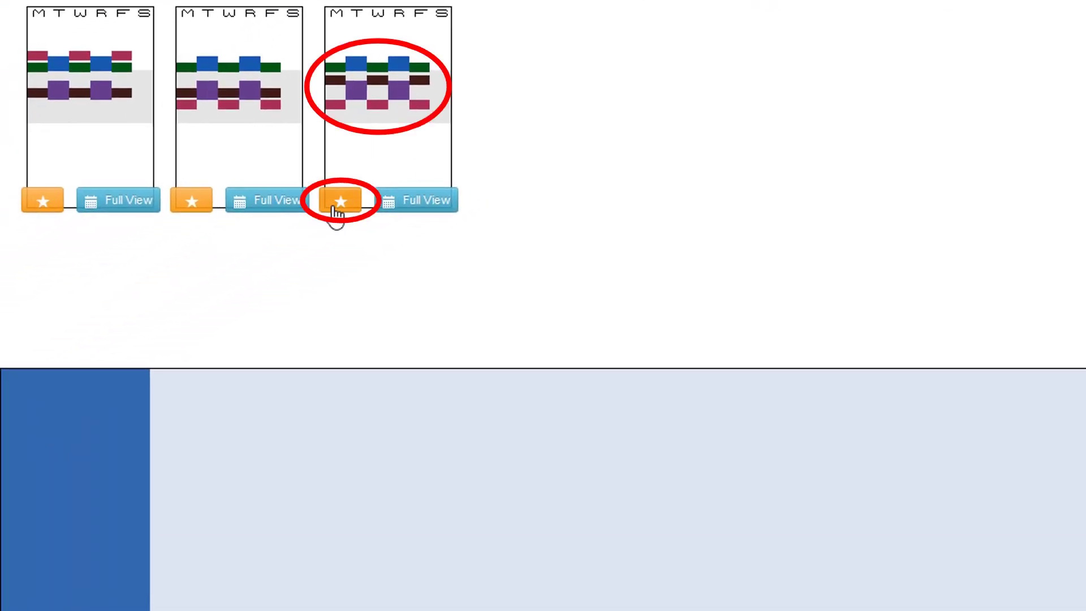
# - Mark the third and second schedules of the row as favorites to save them for comparison
pyautogui.click(334, 206)
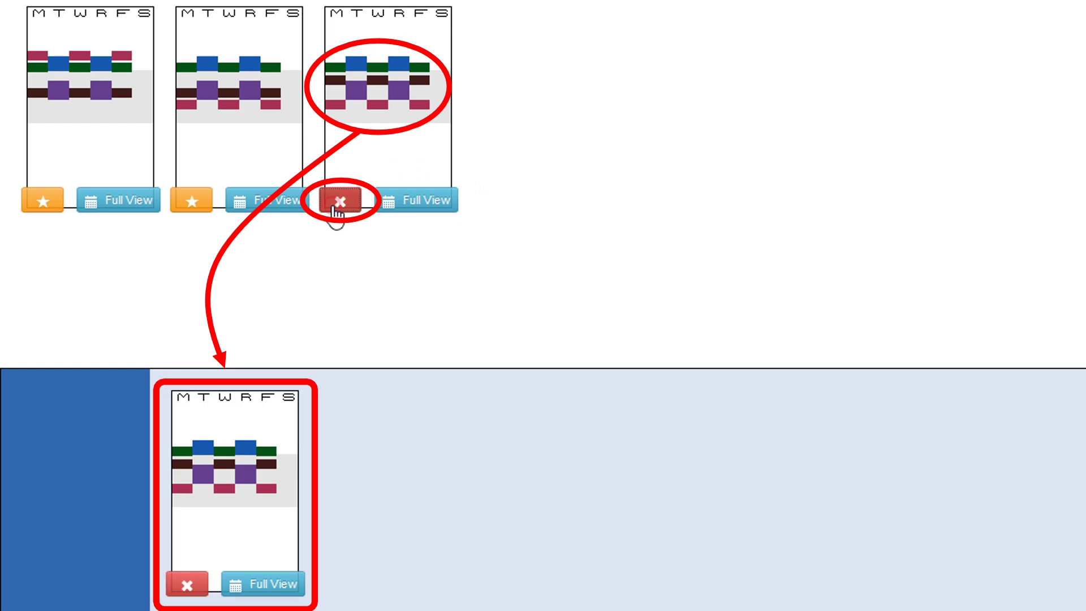
pyautogui.click(189, 209)
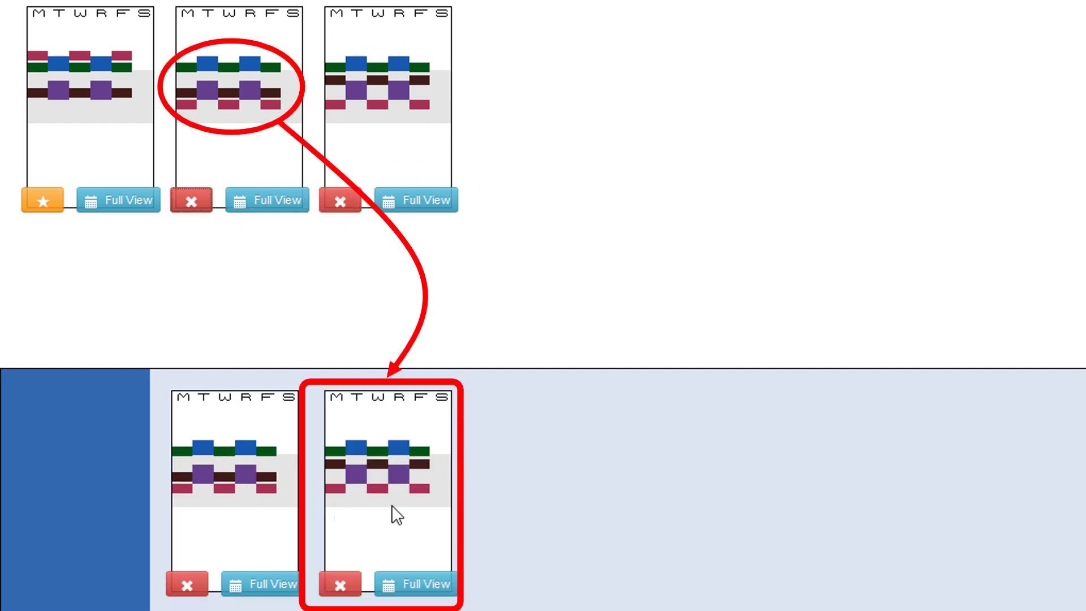
# - Continue through further result pages to look for more schedules beside the saved favorites
pyautogui.click(742, 35)
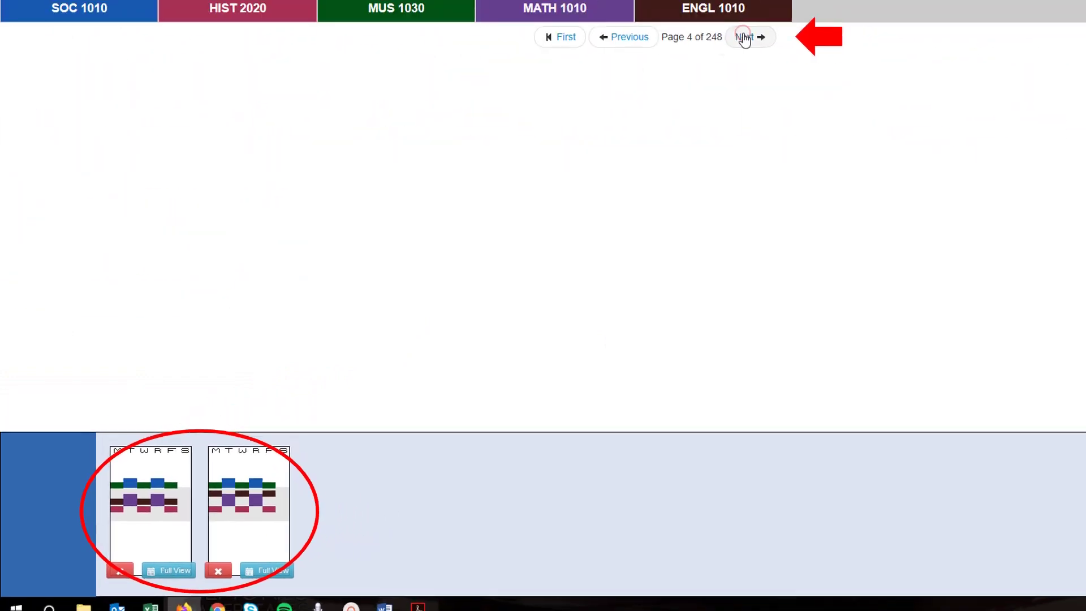
pyautogui.click(744, 37)
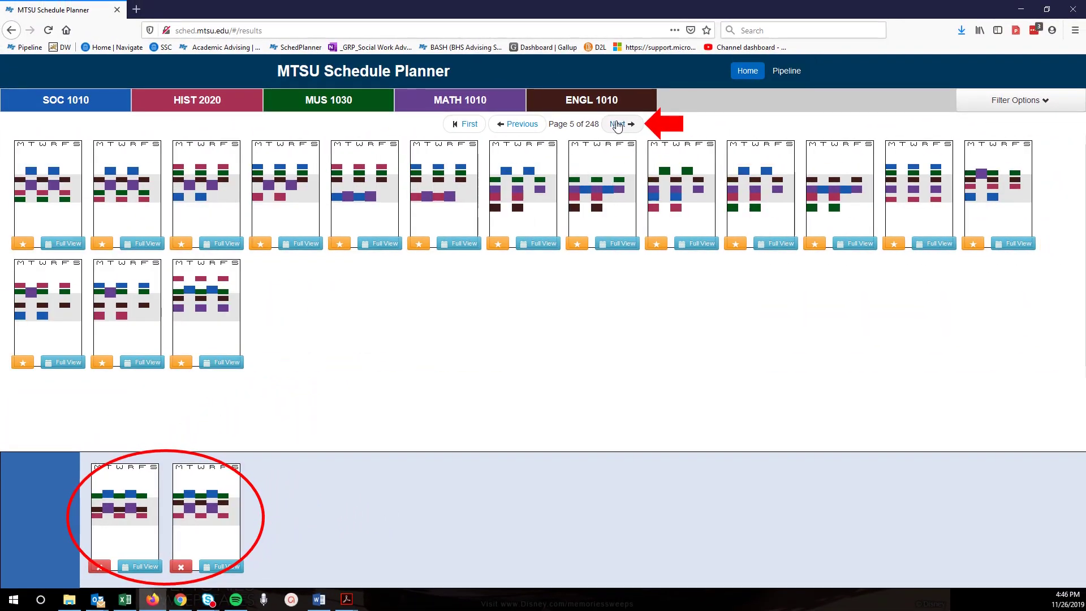
pyautogui.click(617, 124)
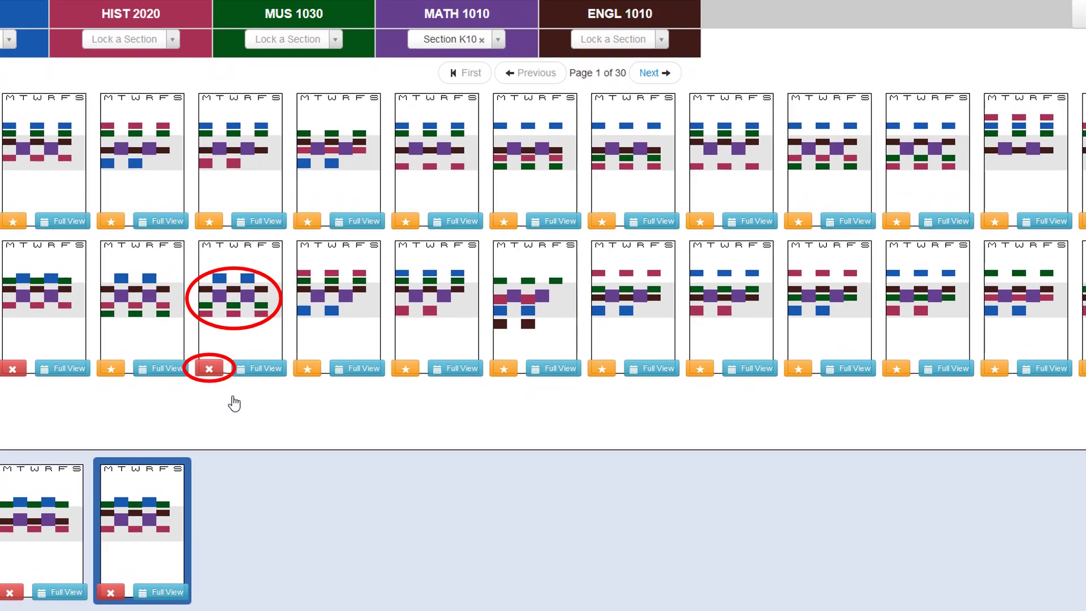
# - Open the full view of the last saved favorite schedule and display it in a new window
pyautogui.click(166, 594)
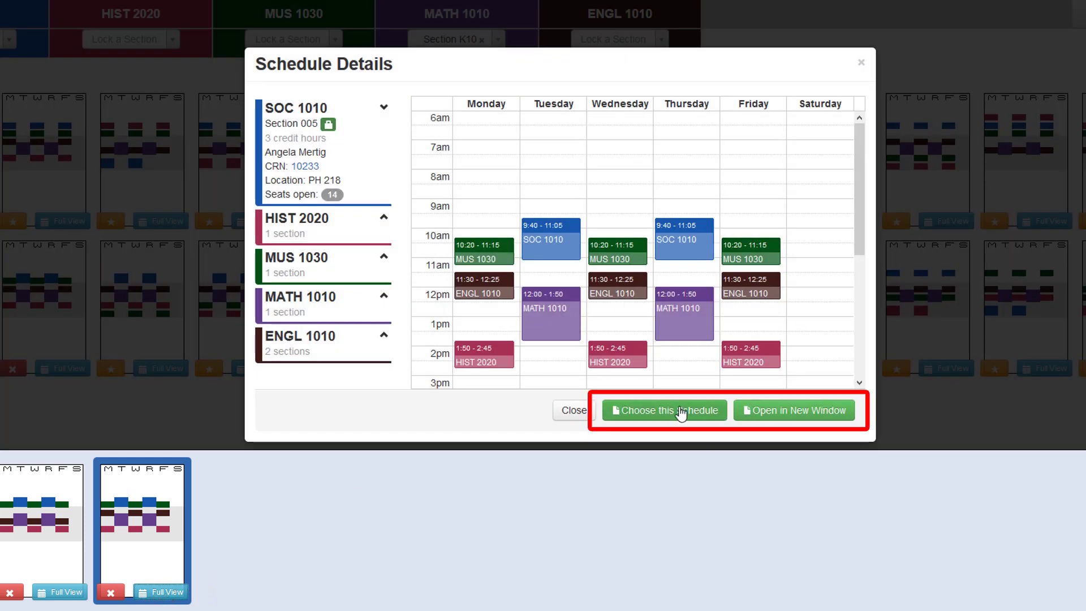
pyautogui.click(796, 401)
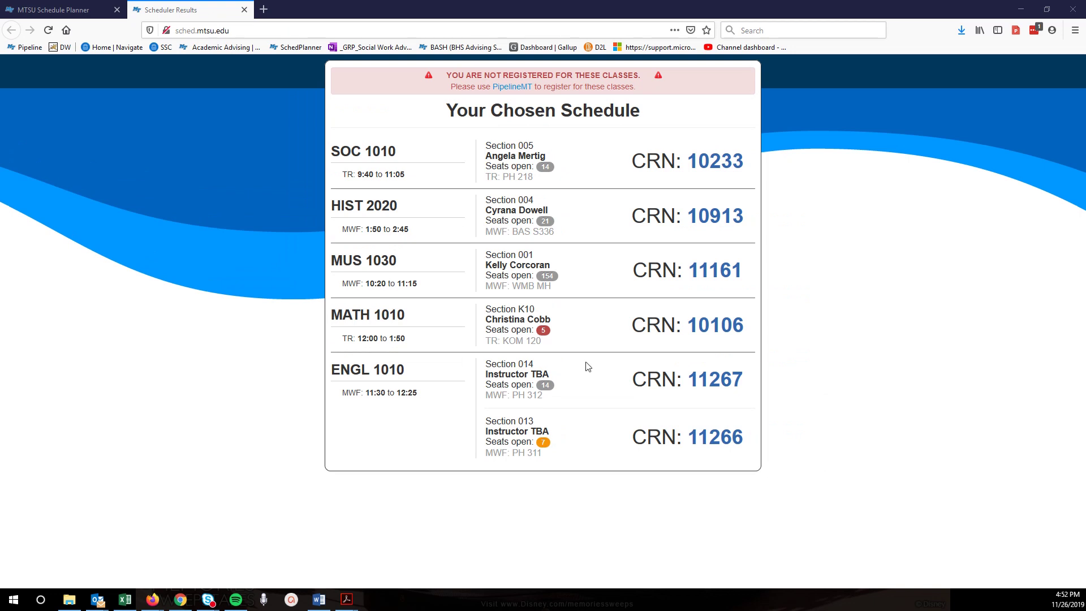
# - Examine the ENGL 1010 section options and their CRNs in the chosen schedule
pyautogui.moveTo(490, 369); pyautogui.dragTo(766, 437)
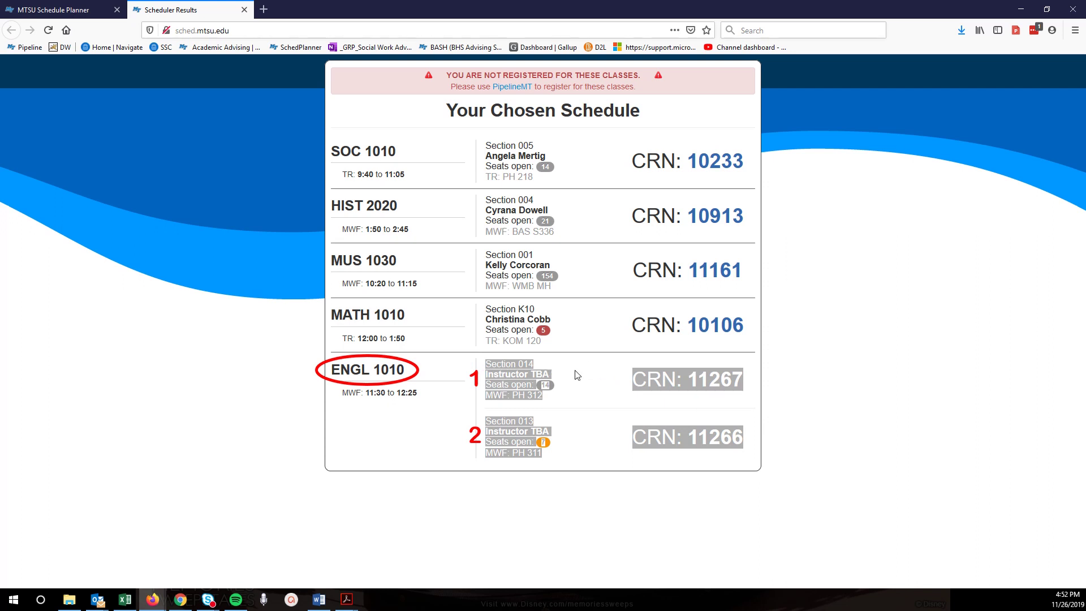
pyautogui.click(582, 383)
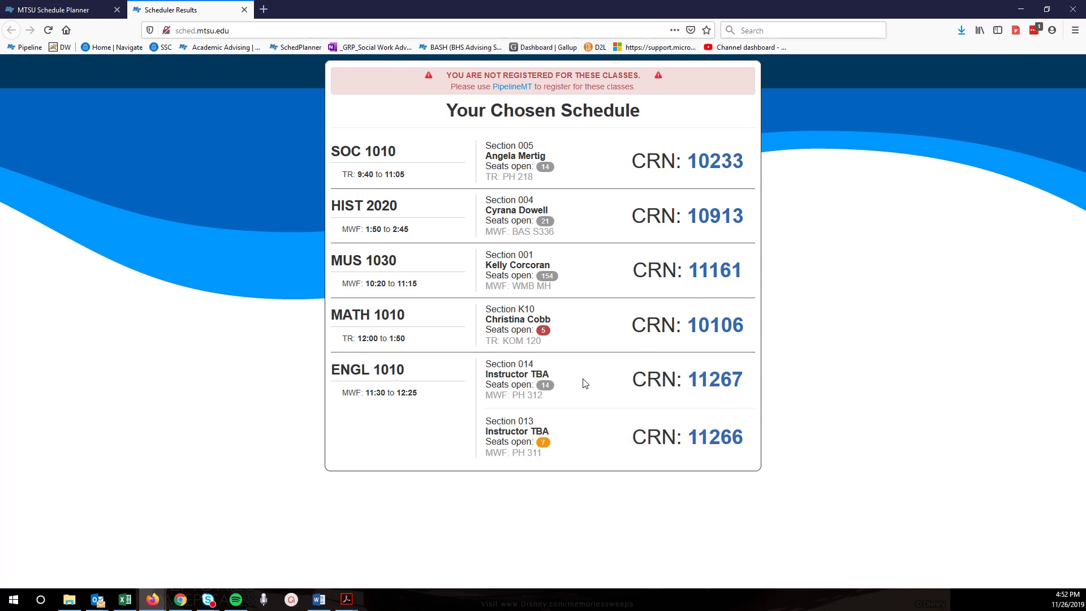